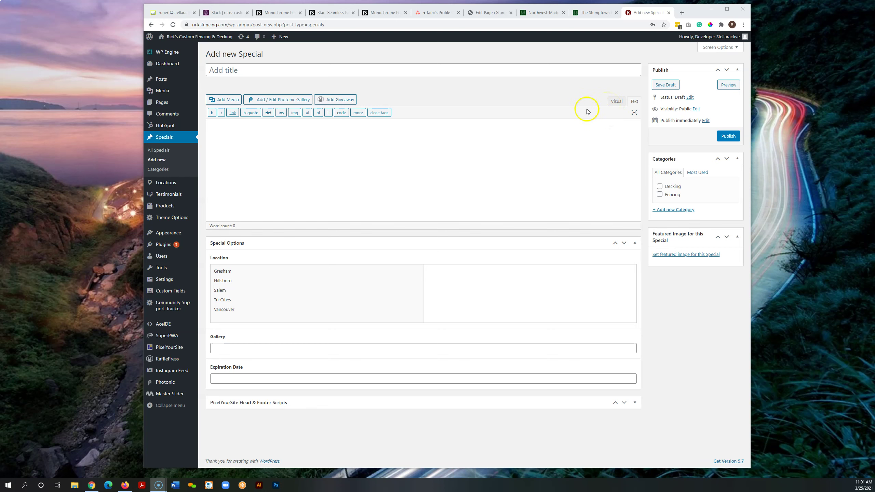
Maximize the browser window so the Add new Special form fills the screen
{"action": "left_click", "coordinate": [728, 10]}
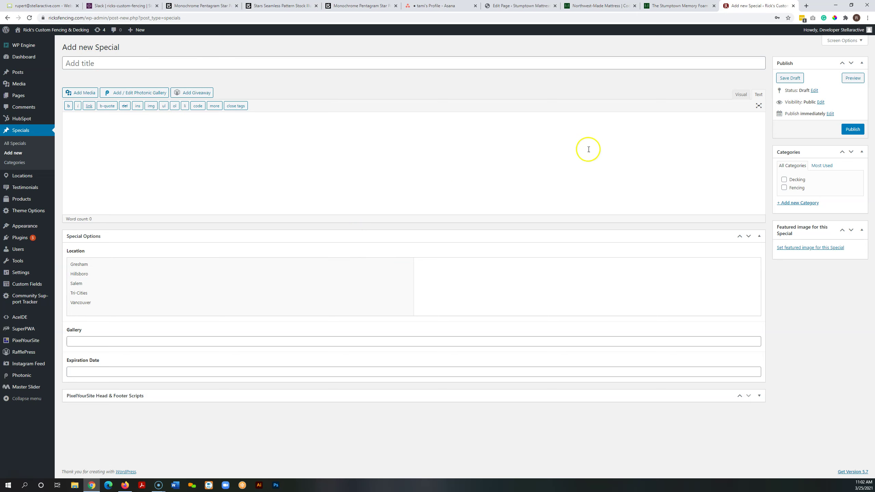
Set the publish schedule to April 1, 2021 at 10:00 and confirm it
{"action": "left_click", "coordinate": [830, 114]}
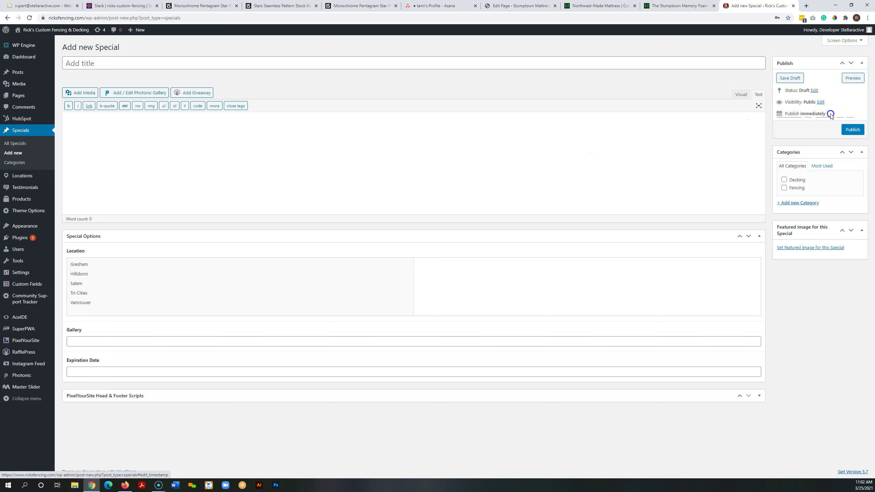
{"action": "left_click", "coordinate": [798, 126]}
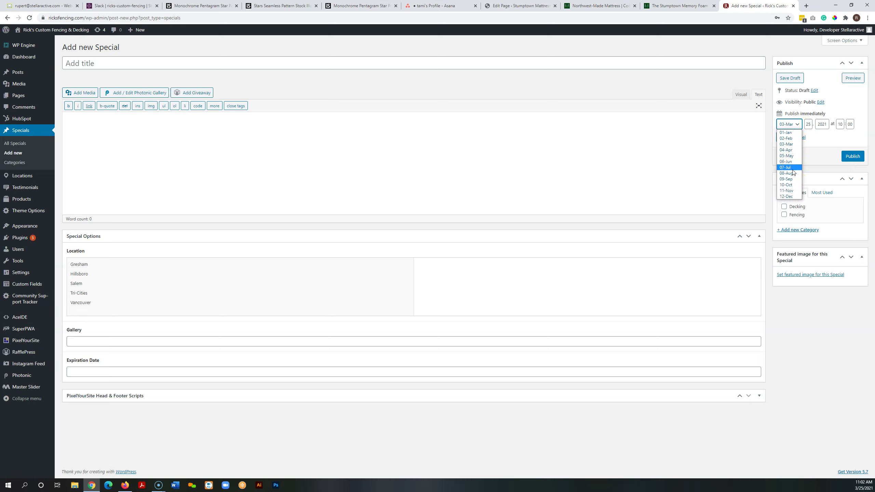
{"action": "left_click", "coordinate": [791, 154]}
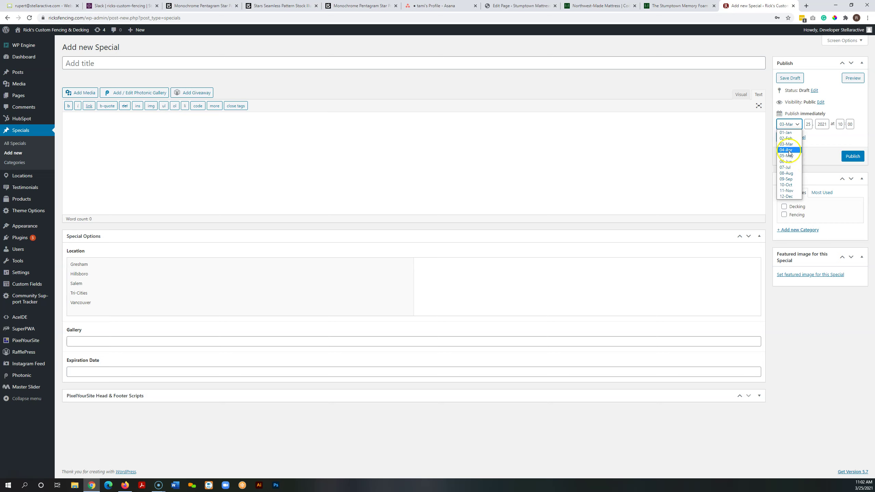
{"action": "left_click", "coordinate": [790, 150]}
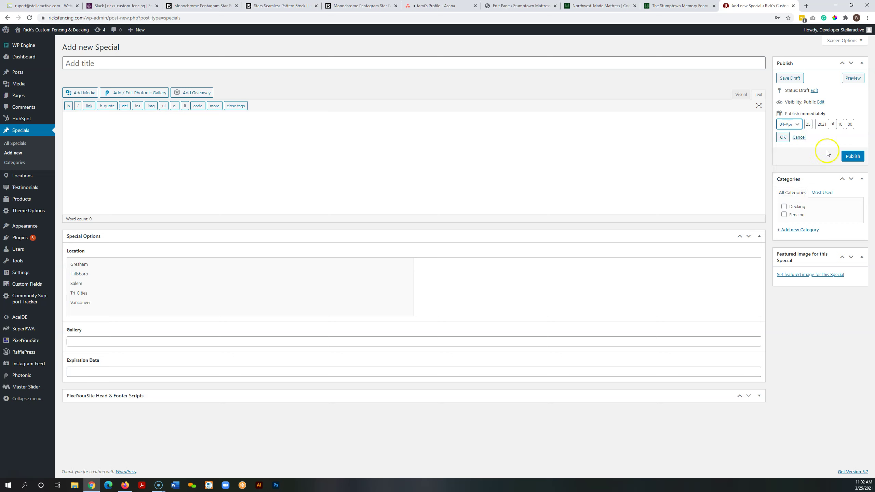
{"action": "left_click", "coordinate": [789, 125]}
{"action": "left_click", "coordinate": [817, 136]}
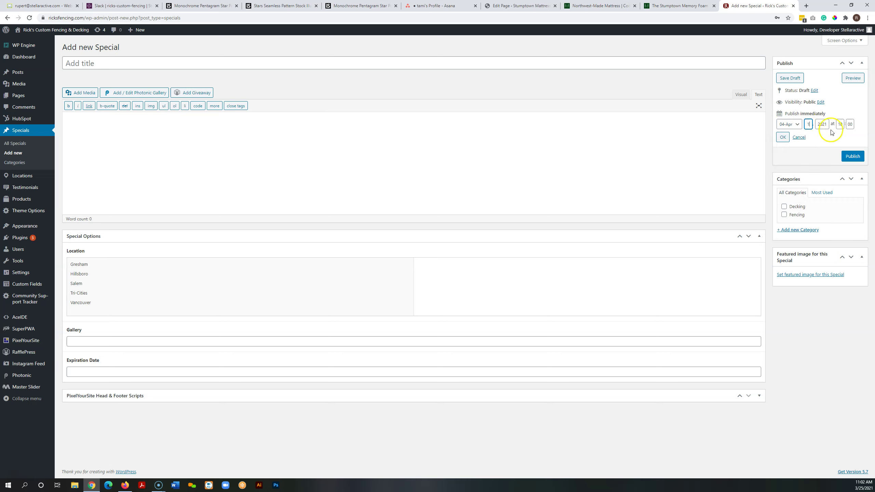
{"action": "type", "text": "1"}
{"action": "left_click", "coordinate": [840, 125]}
{"action": "left_click", "coordinate": [117, 372]}
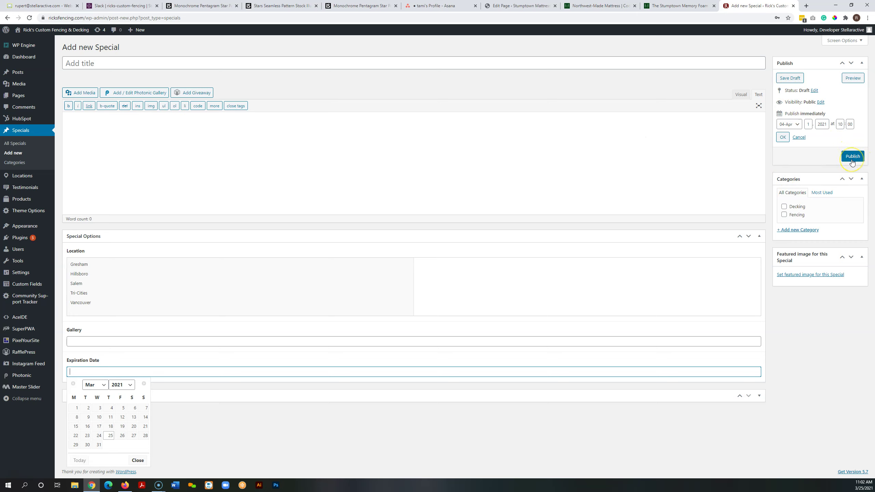
{"action": "left_click", "coordinate": [783, 137]}
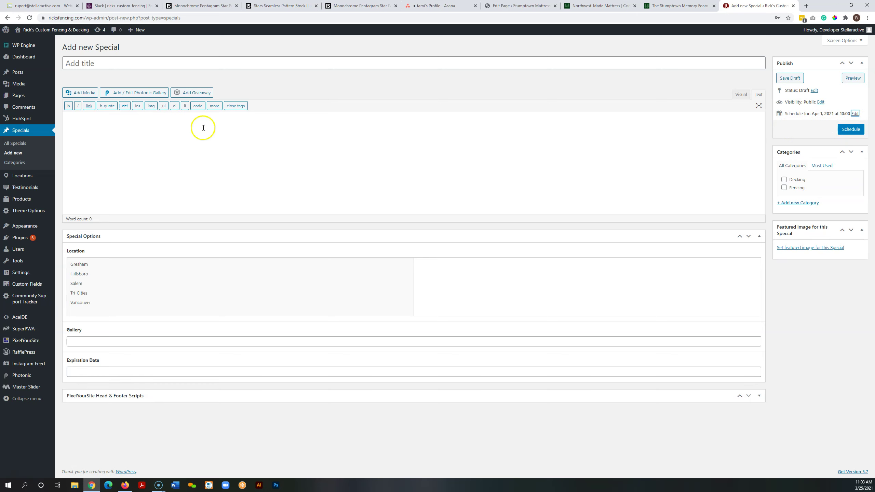
Pick April 30, 2021 in the Expiration Date calendar
{"action": "left_click", "coordinate": [100, 135]}
{"action": "left_click", "coordinate": [82, 373]}
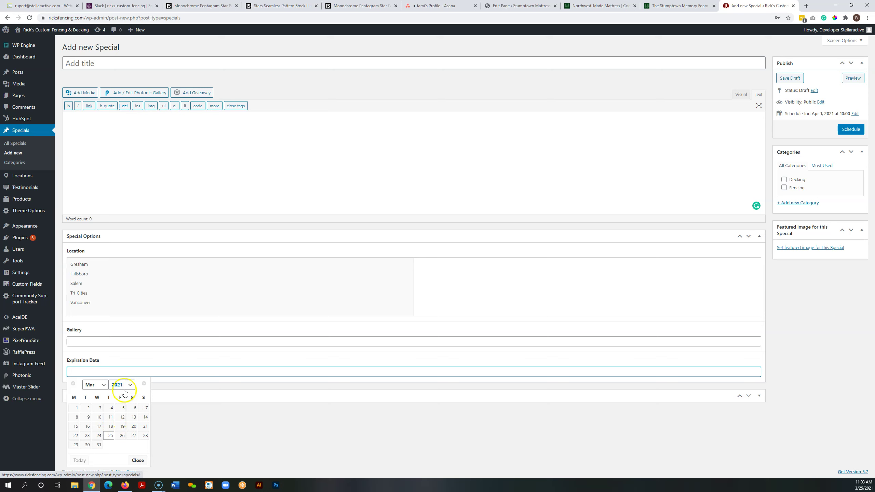
{"action": "left_click", "coordinate": [103, 386]}
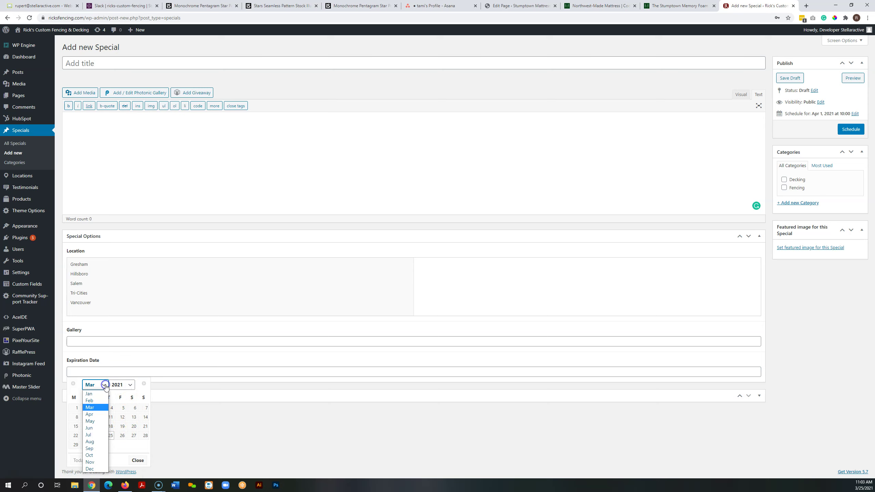
{"action": "left_click", "coordinate": [90, 414]}
{"action": "left_click", "coordinate": [122, 445]}
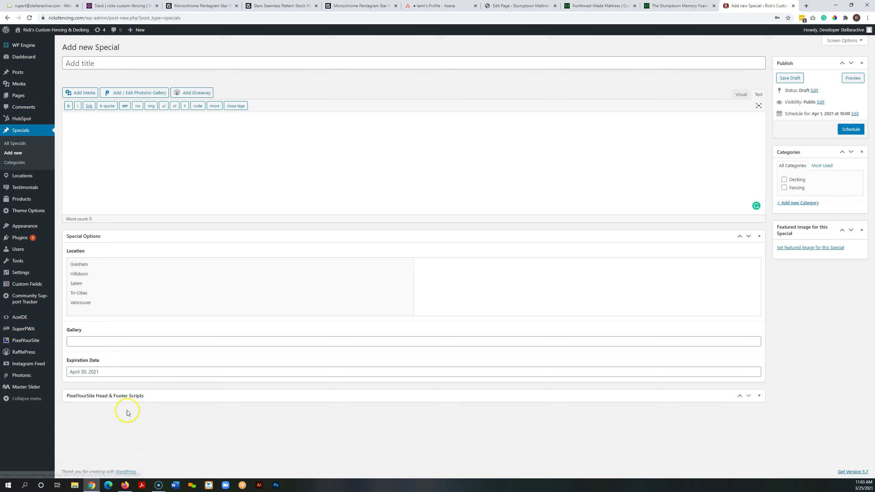